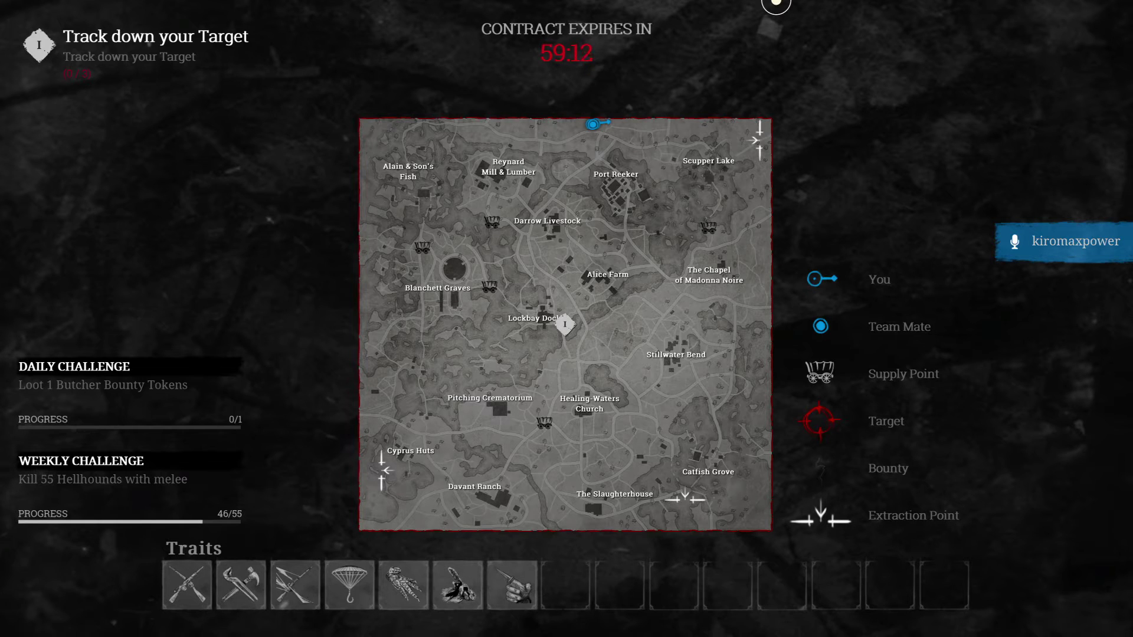
- Close and reopen the contract map to check your position near Port Reeker
key("Tab")
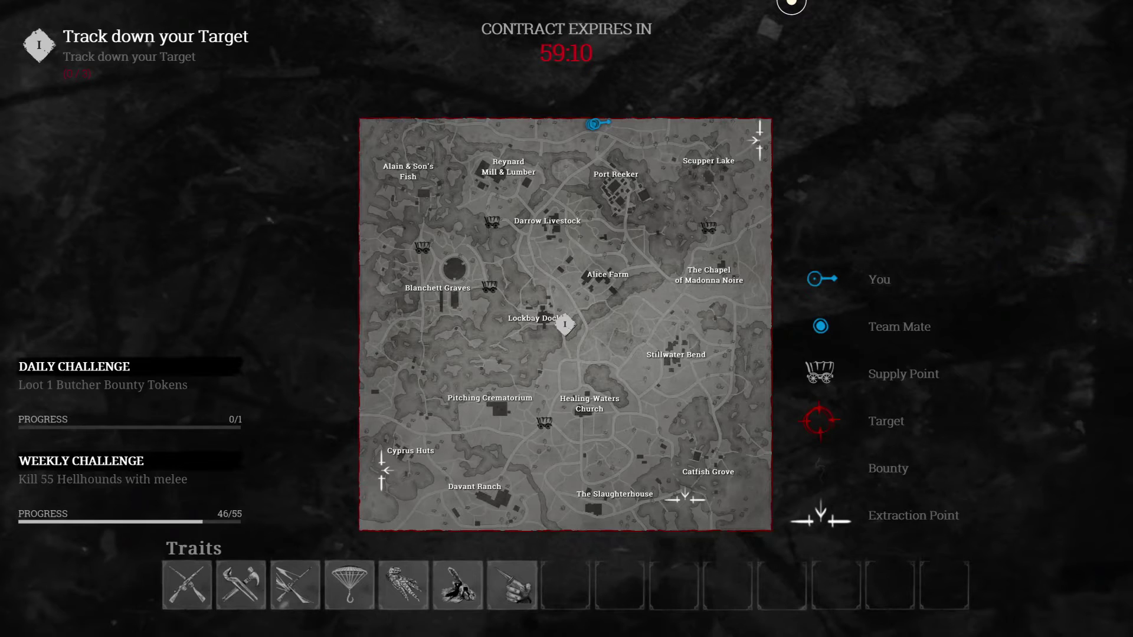
- Close the contract map, then bring it back up to check team positions
key("Tab")
key("Tab")
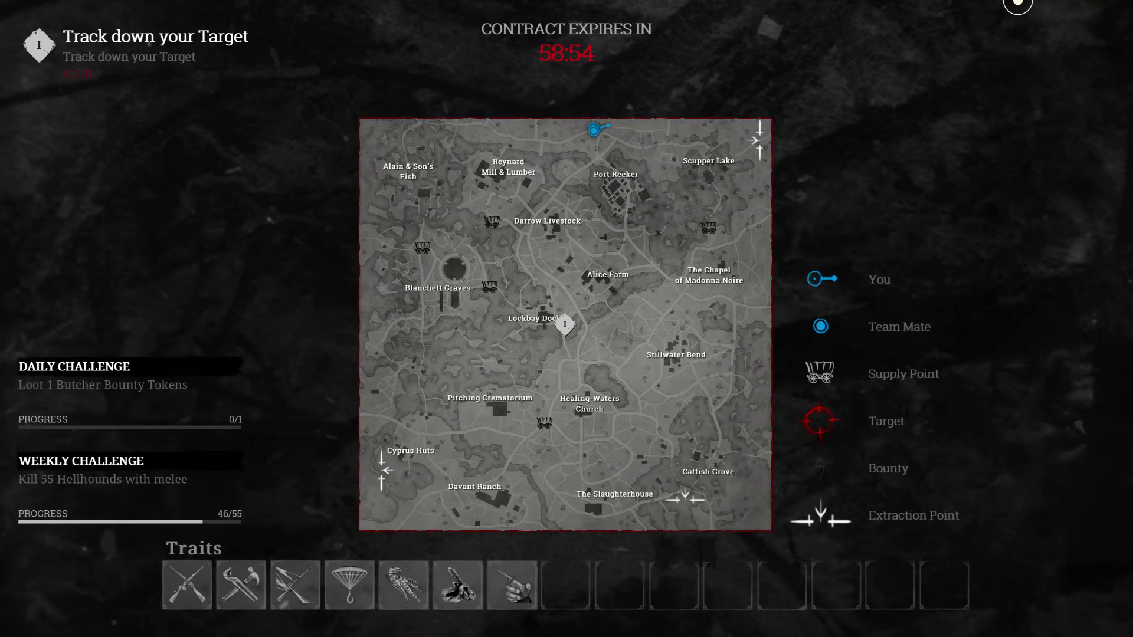
key("Tab")
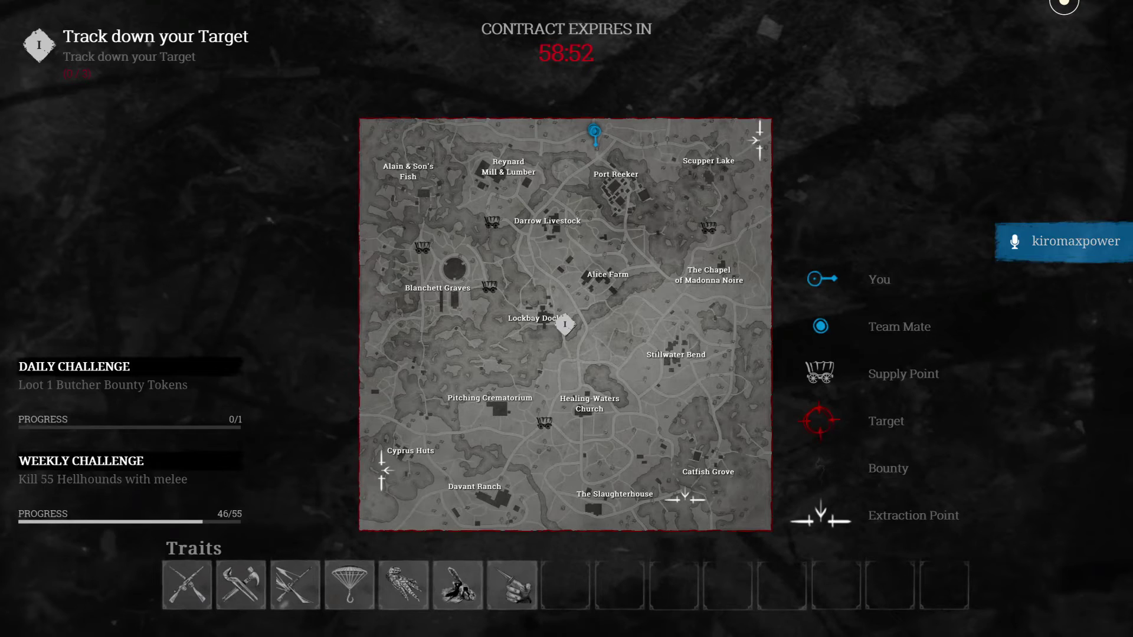
- Review both hunters' equipment loadouts in the pause menu, then reopen the map
key("Tab")
key("Escape")
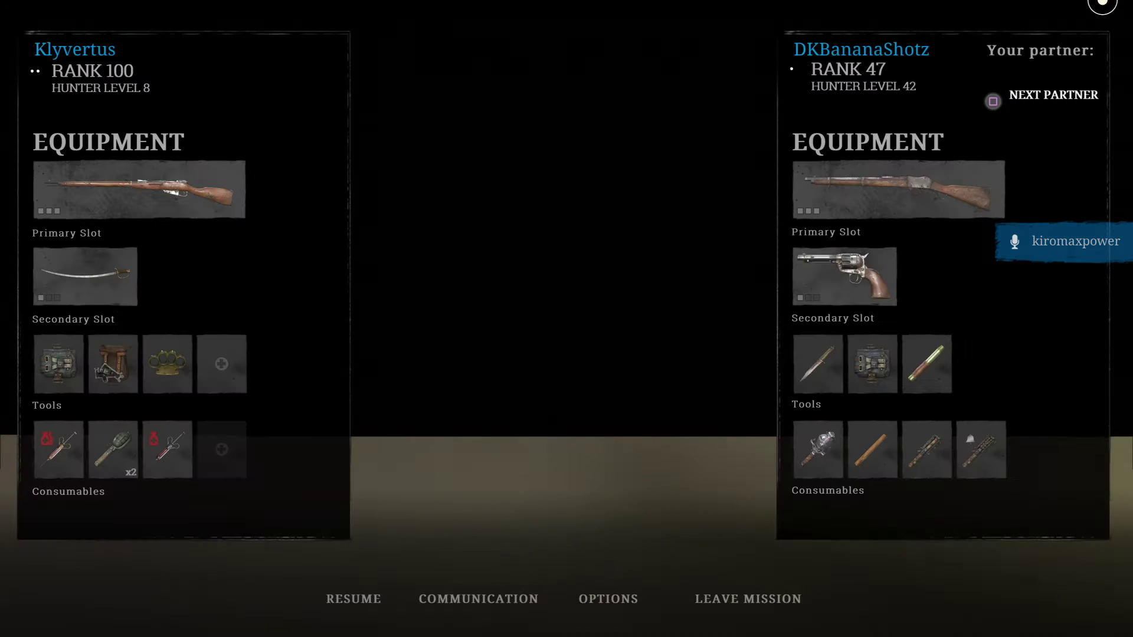
key("Escape")
key("Tab")
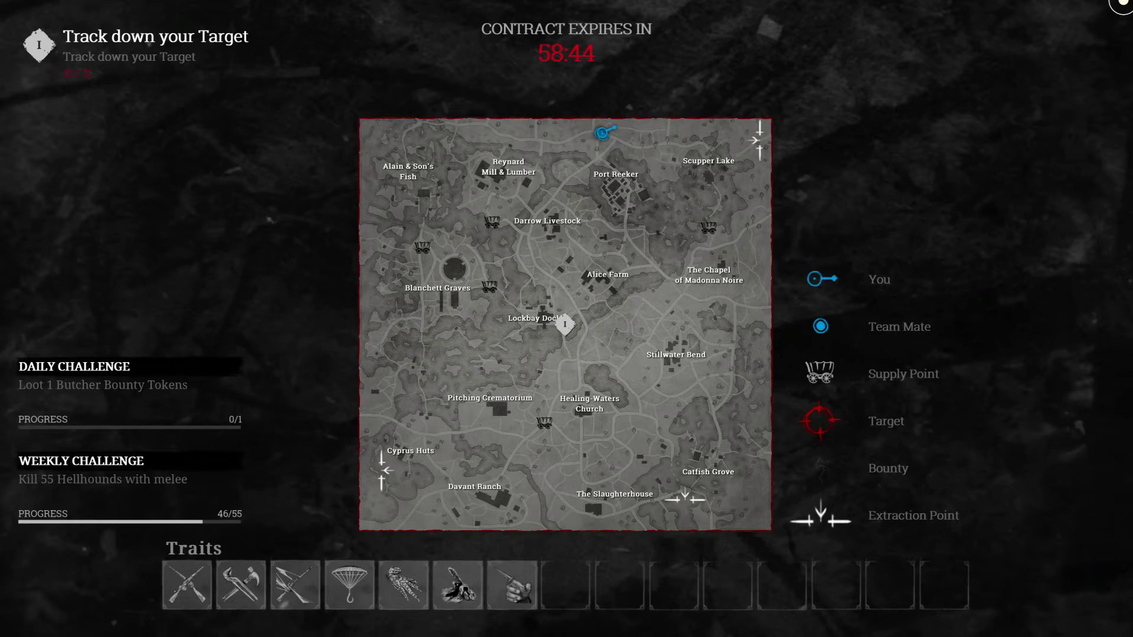
key("Tab")
key("Tab")
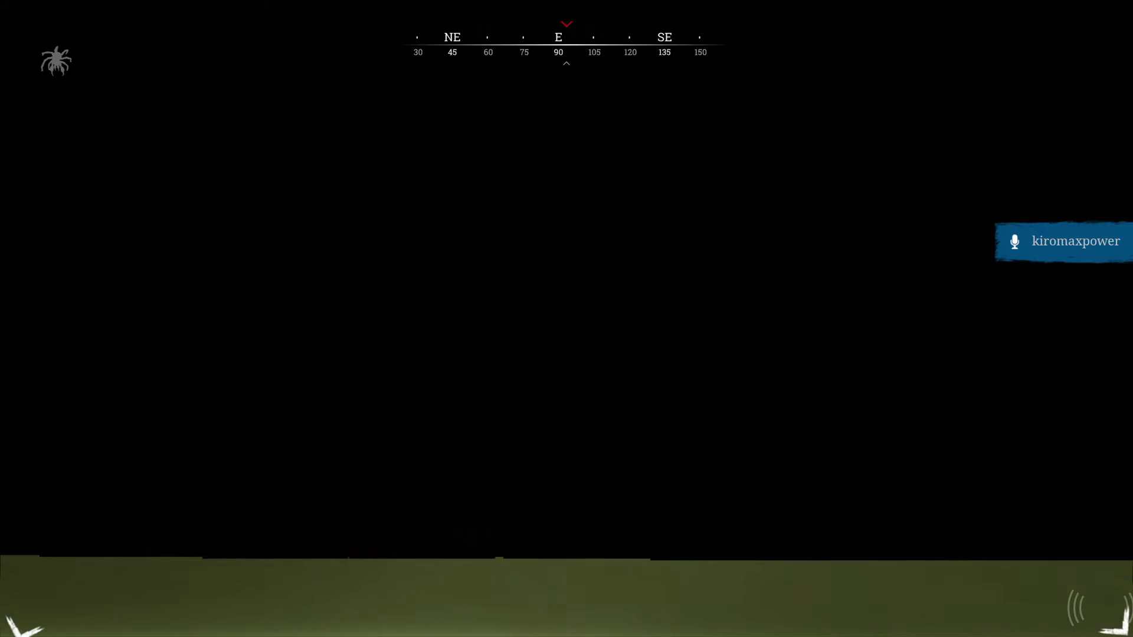
- Head east-northeast toward the teammate's voice, checking the contract map for bearings
key("Tab")
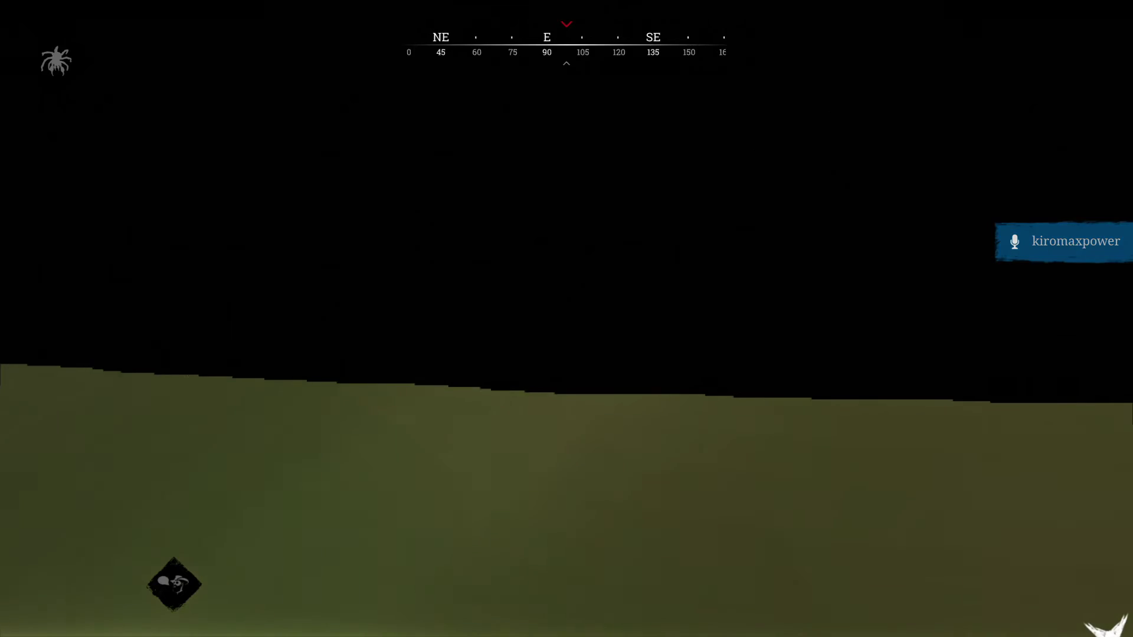
key("Tab")
key("Tab")
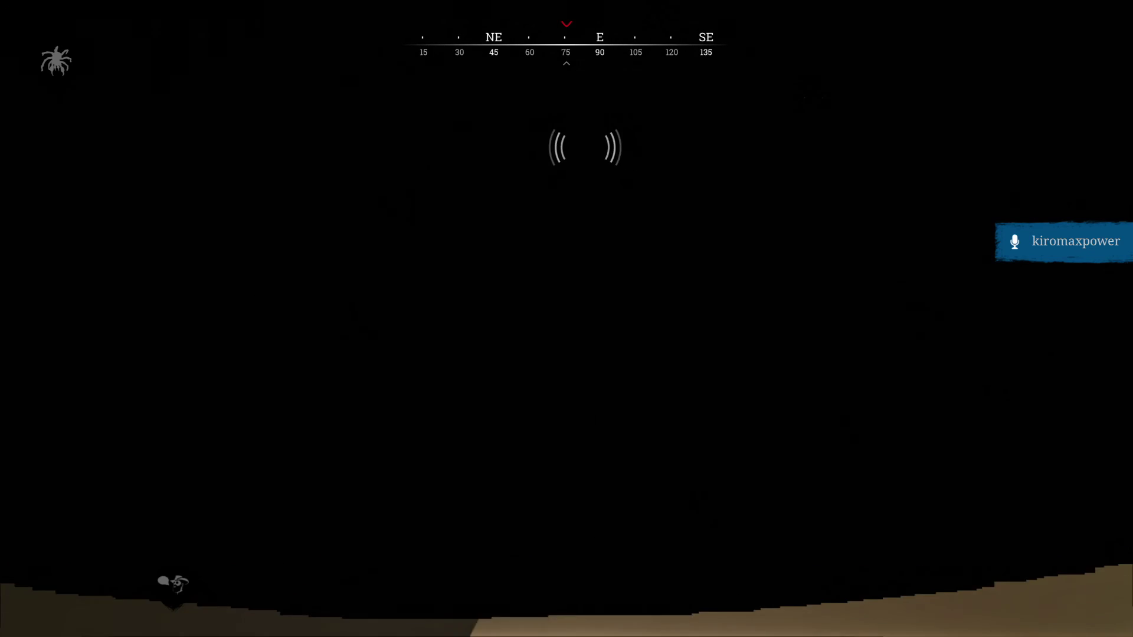
key("m")
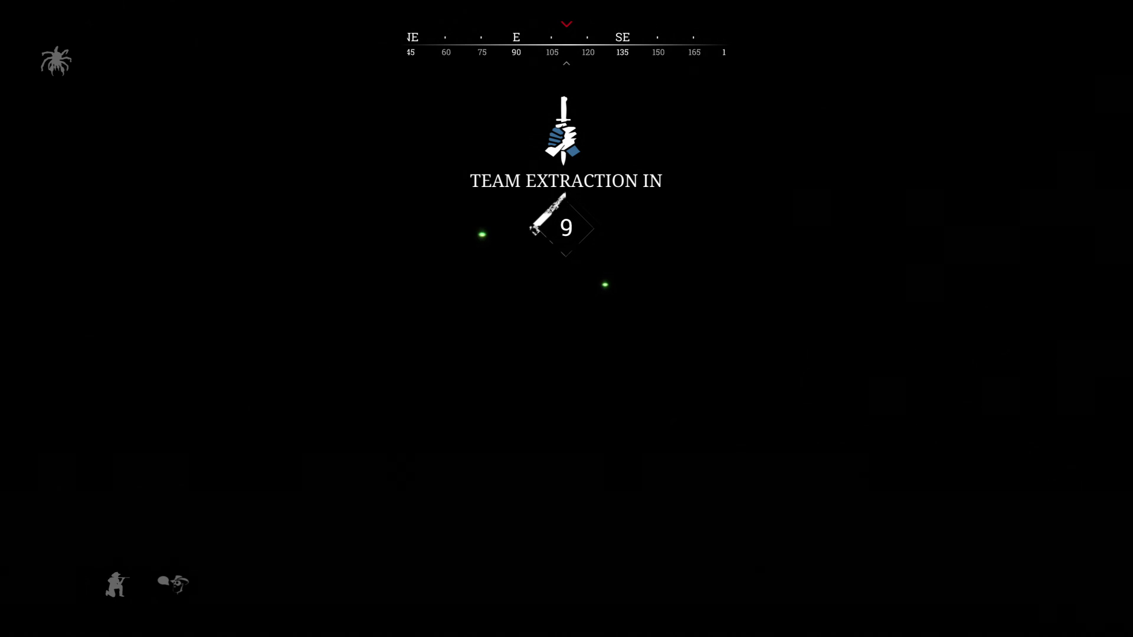
- Glance at the map while the Team Extraction timer counts down beside the teammate
key("m")
key("m")
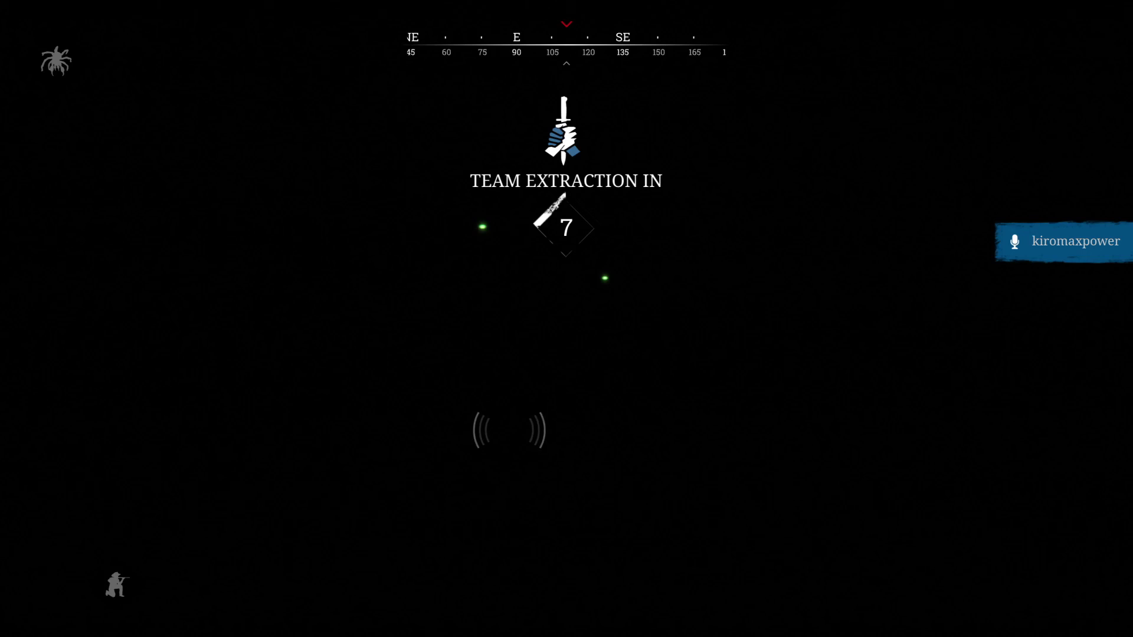